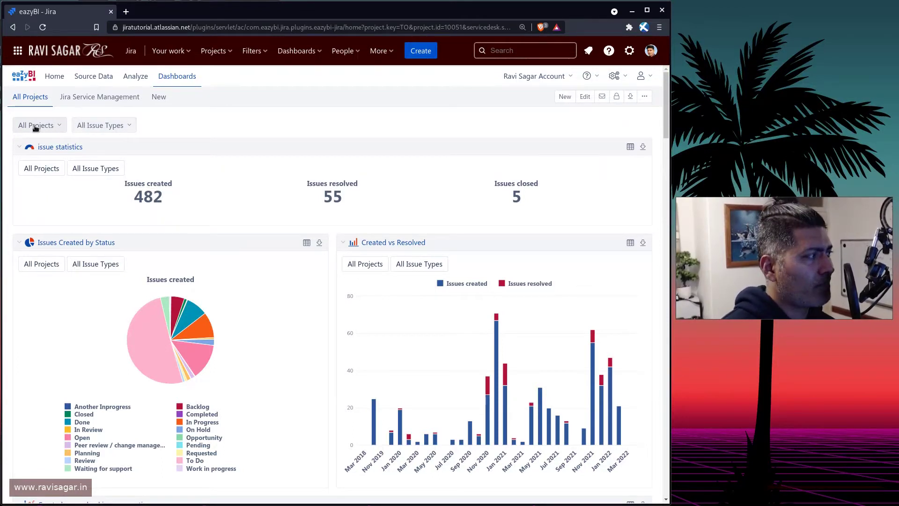
Filter the dashboard to the Android project, showing 130 created and 9 resolved issues.
click(58, 127)
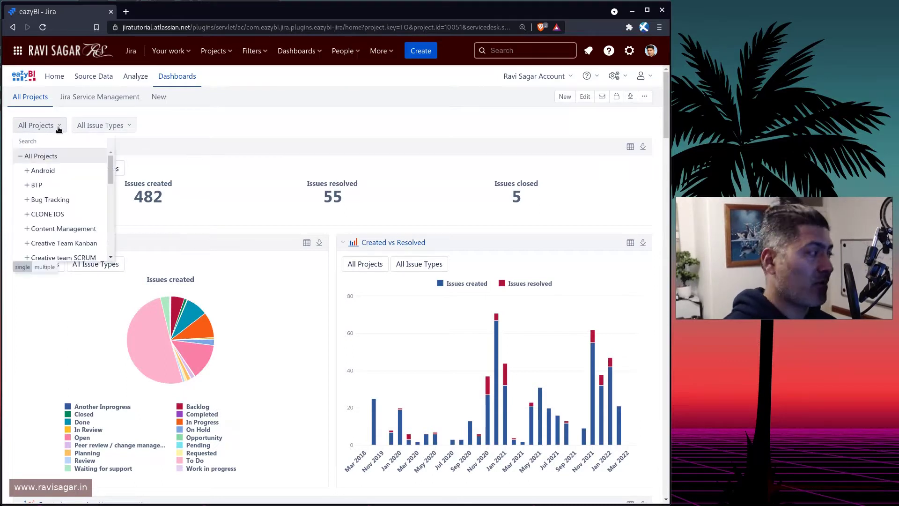
click(42, 170)
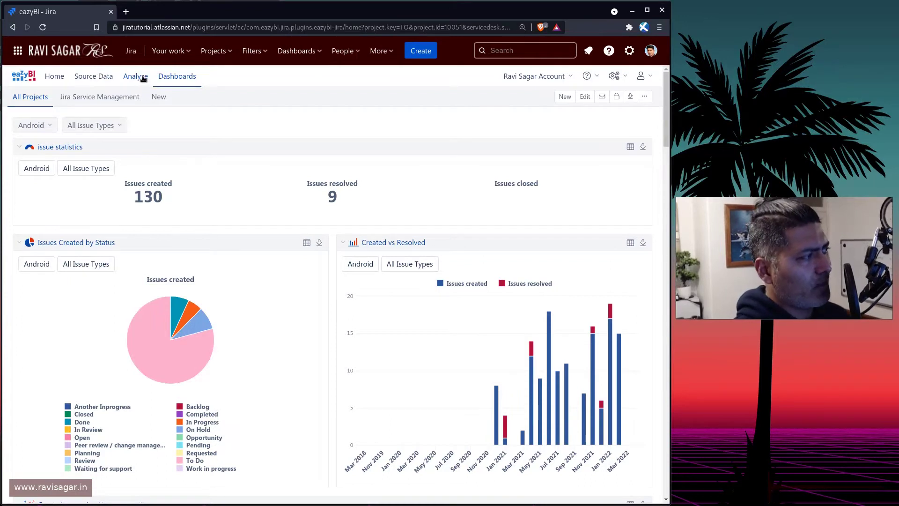
Open the 'aggregate status tuple' report in All Projects and remove the Android bookmark from Project.
click(143, 81)
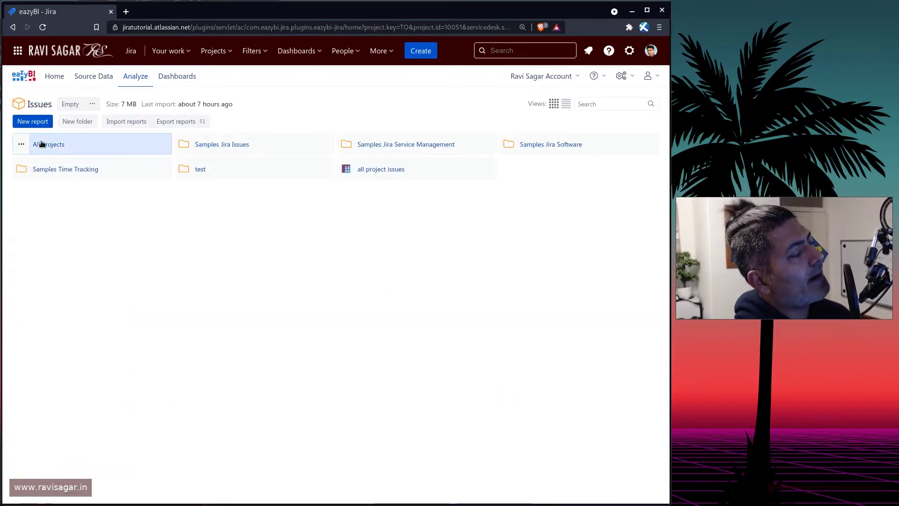
click(44, 143)
click(238, 161)
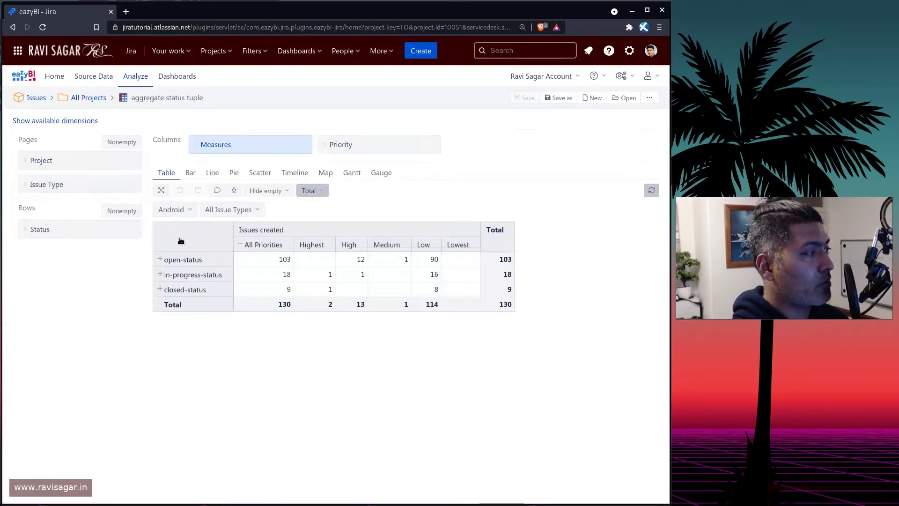
click(23, 162)
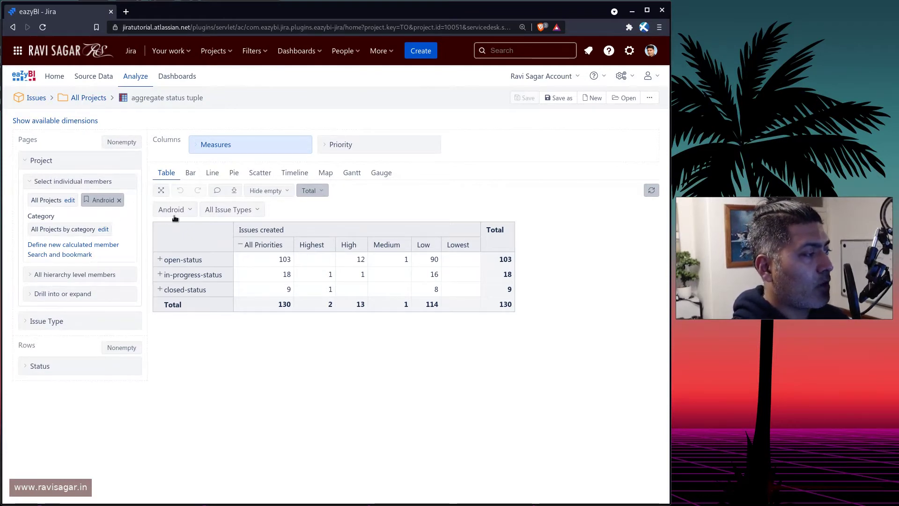
click(119, 200)
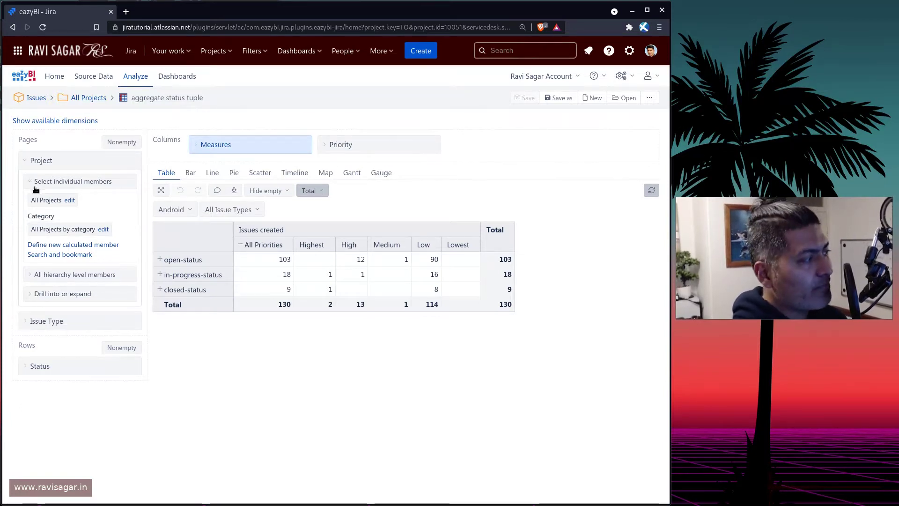
Remove the Project and Issue Type page filters, re-add Project, then remove it again.
click(28, 162)
click(133, 161)
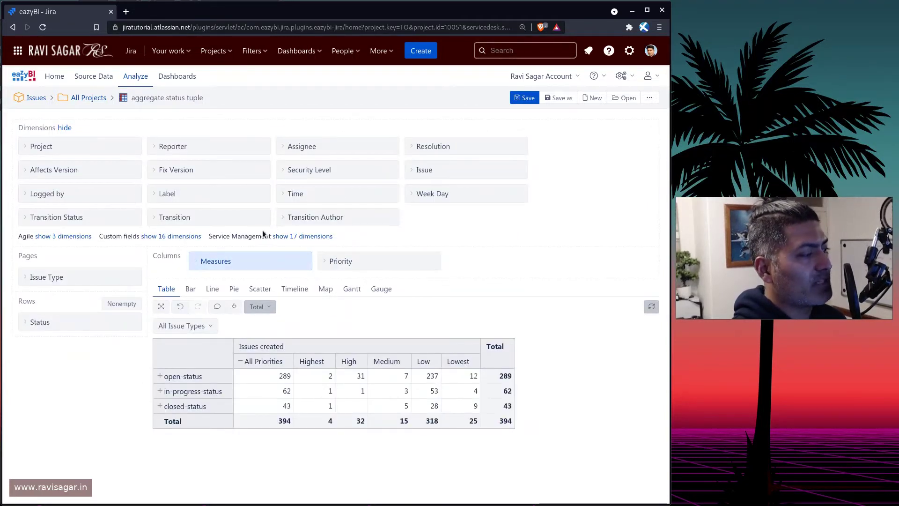
click(133, 278)
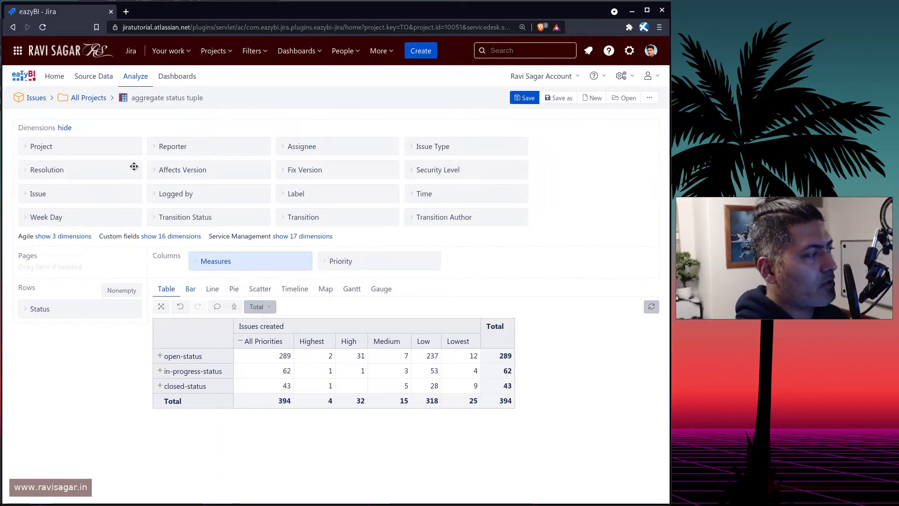
drag(77, 151, 68, 268)
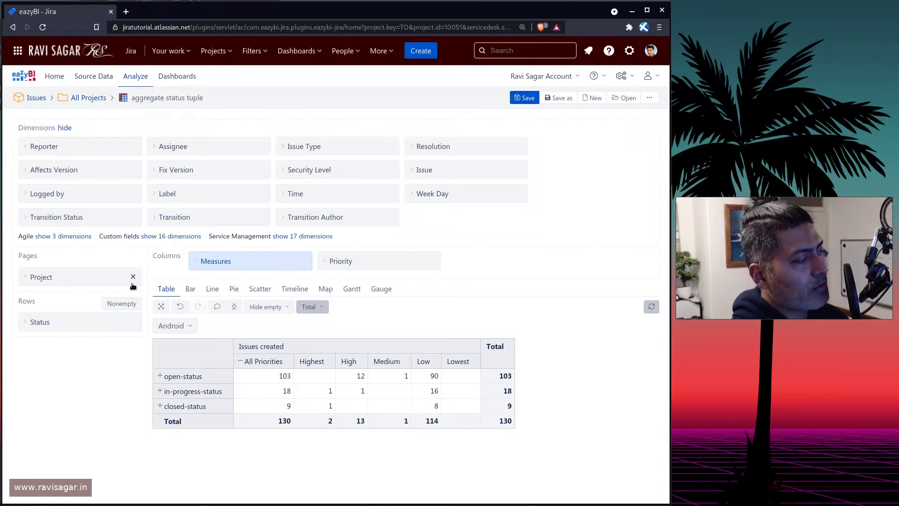
click(136, 278)
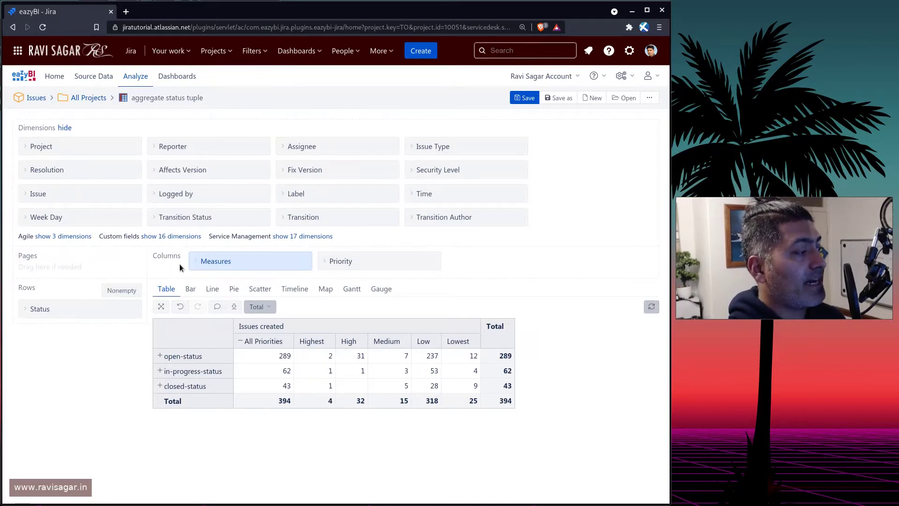
Start a new calculated measure from the User defined section of the Measures list.
click(199, 265)
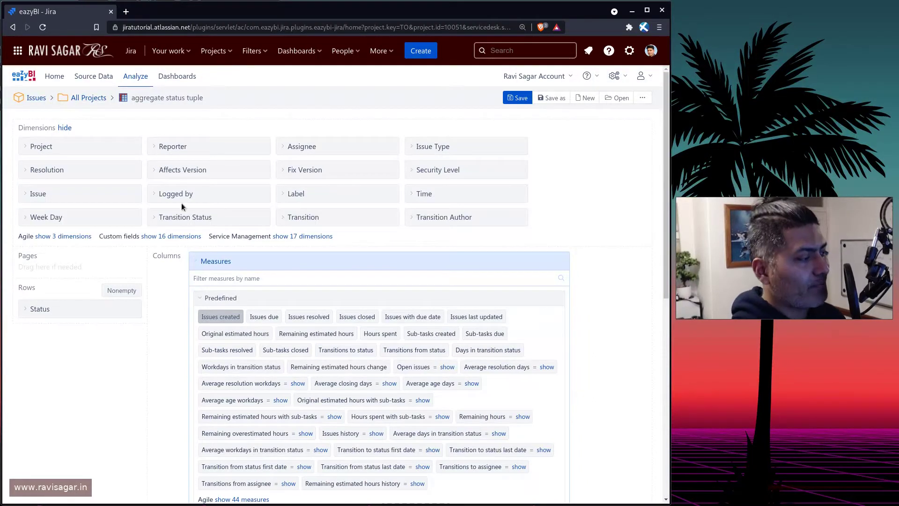
scroll(356, 197, down, 3)
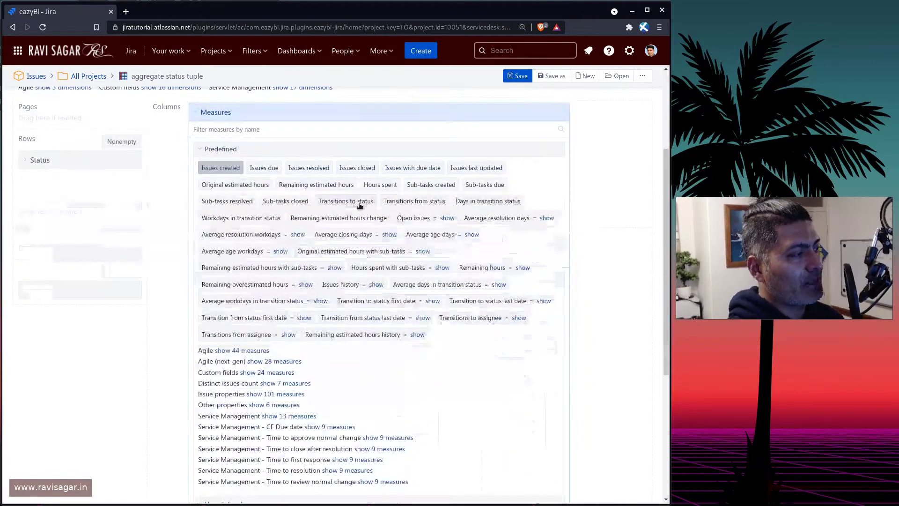
scroll(243, 256, down, 5)
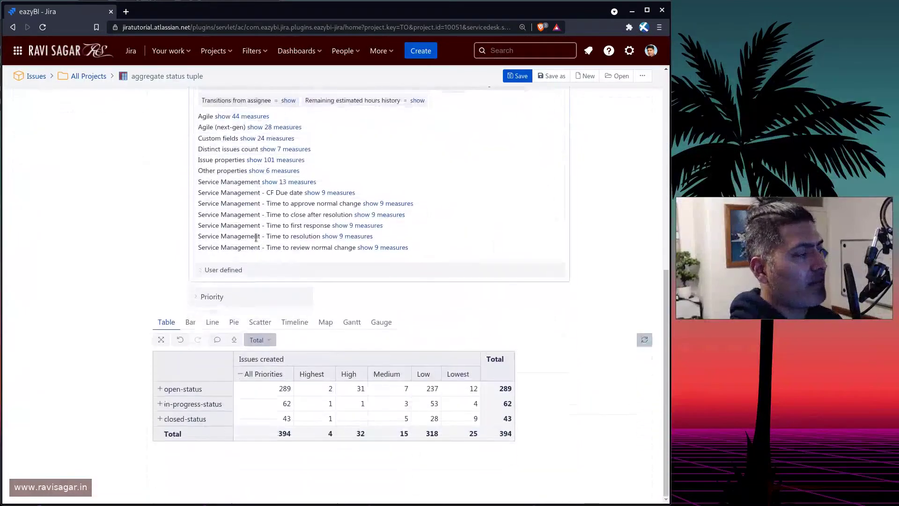
click(224, 270)
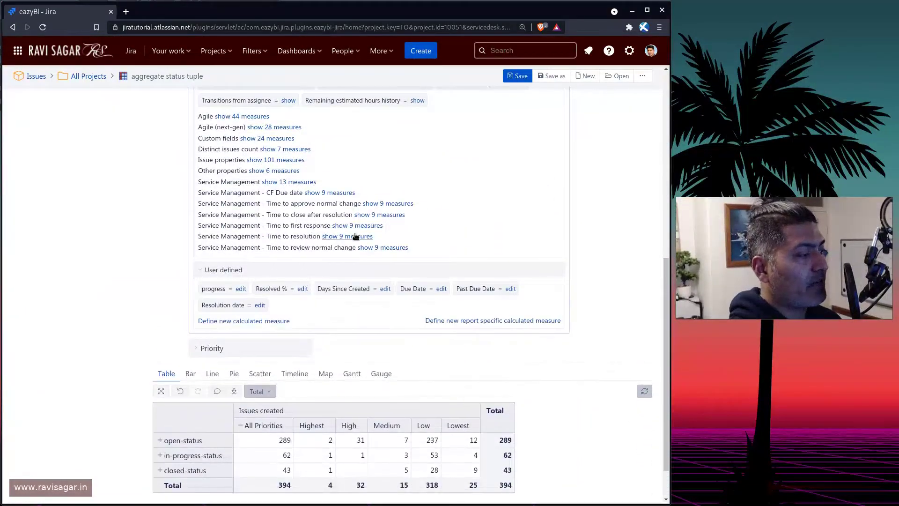
click(252, 321)
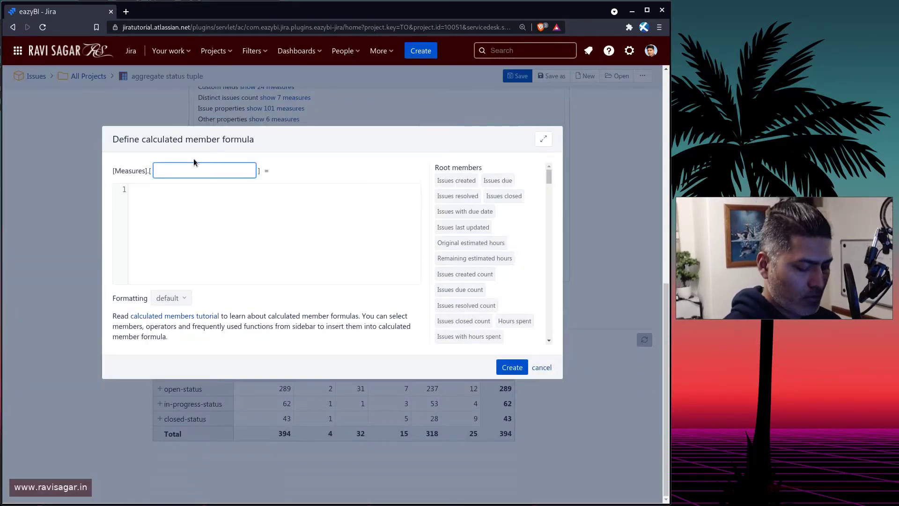
Create the measure 'Android issue' with formula ([Project].[Android]) using the autocomplete lists.
text(Android)
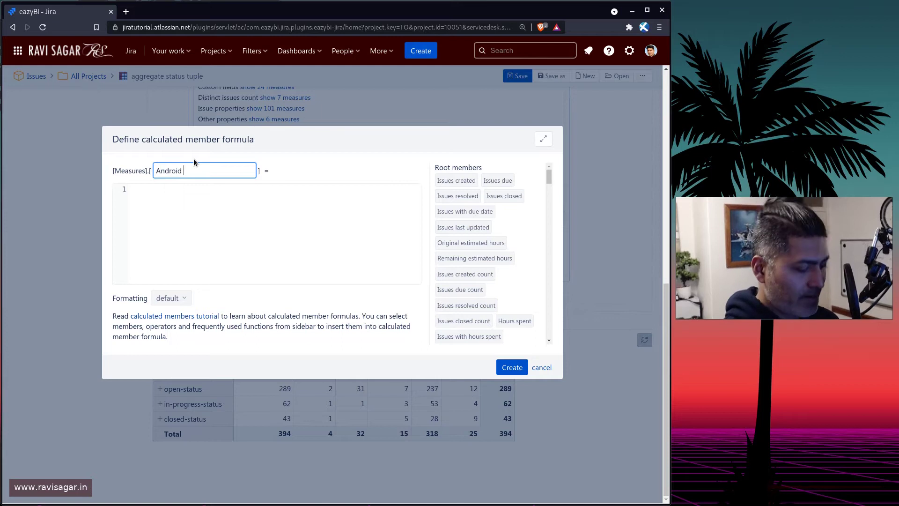
text( issue)
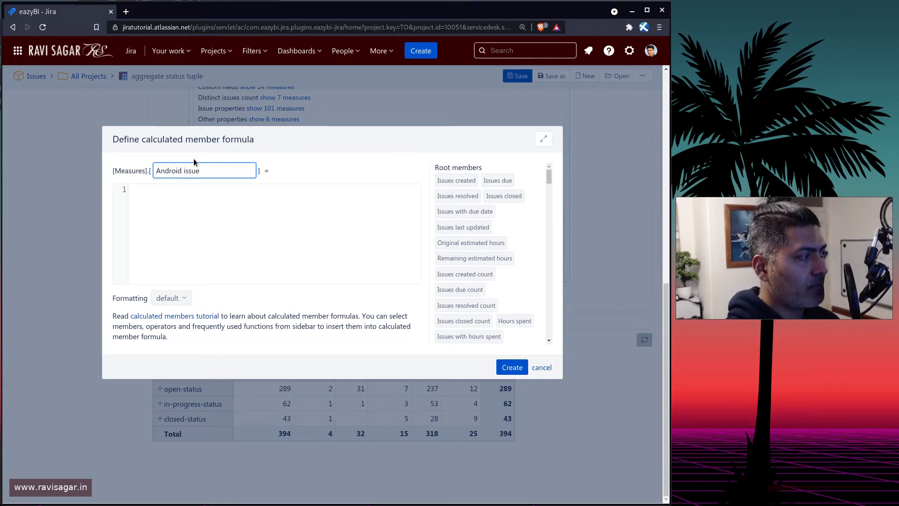
click(217, 213)
text(()
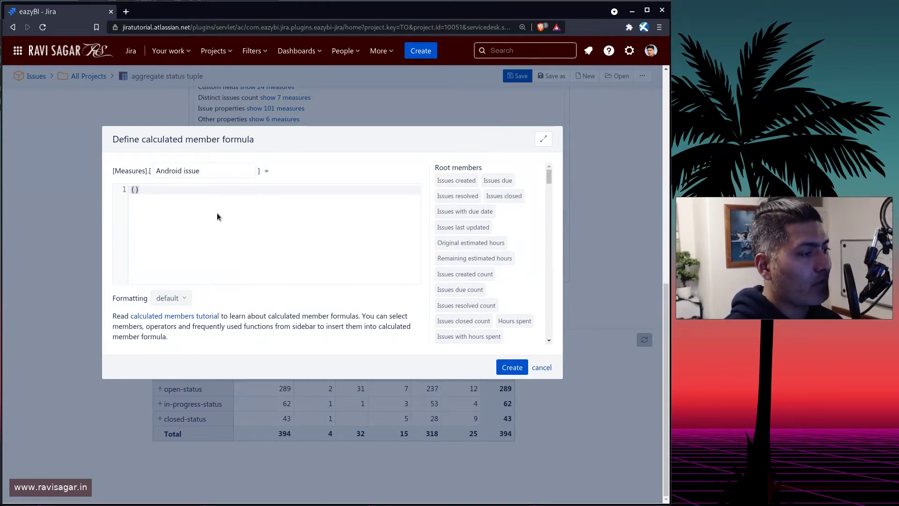
text([)
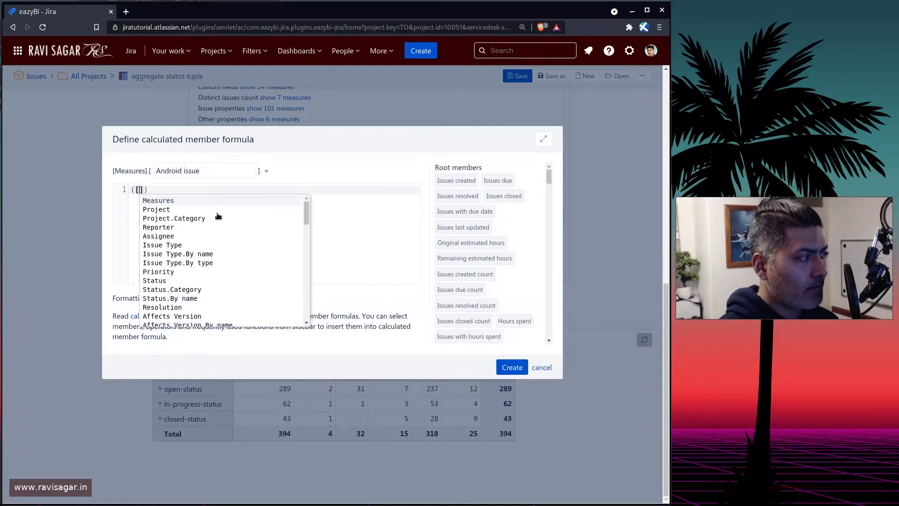
click(218, 211)
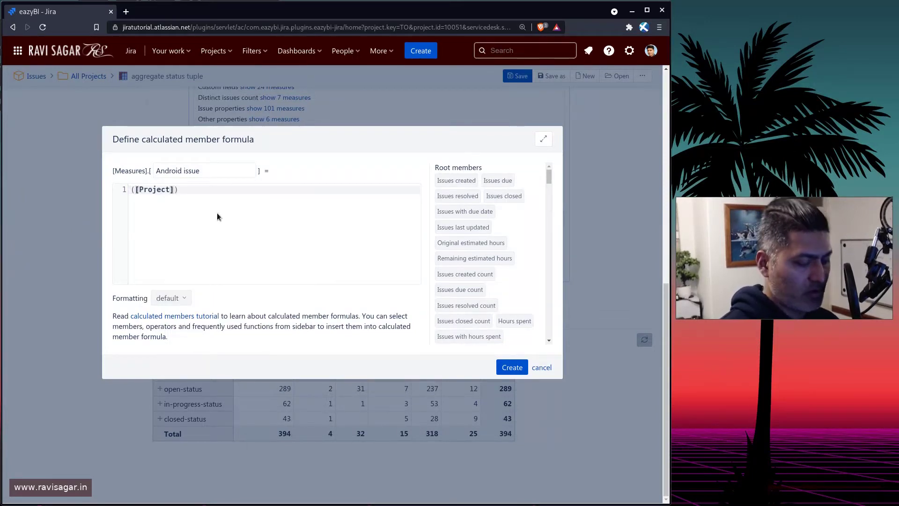
text(.)
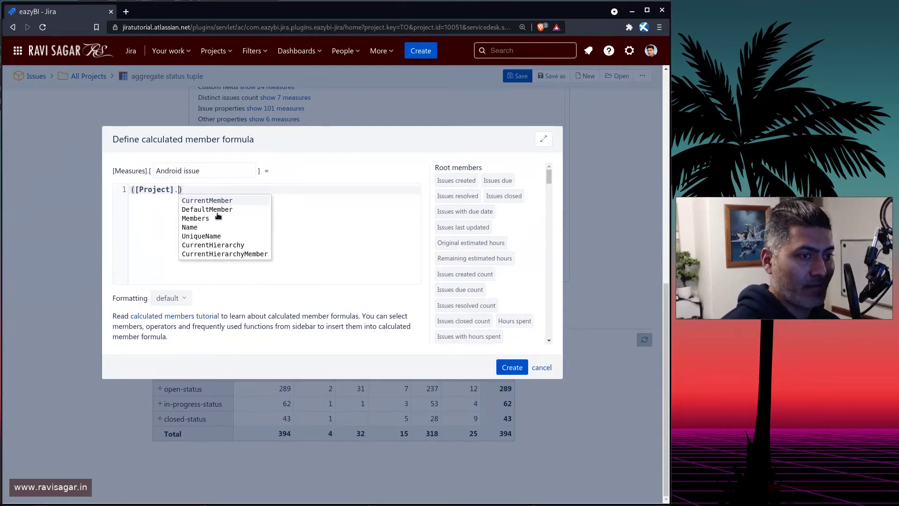
text([)
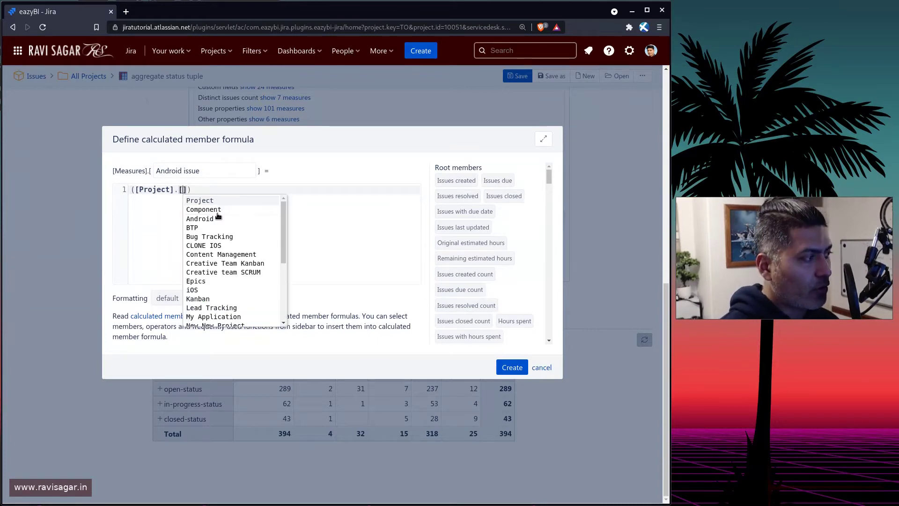
click(217, 217)
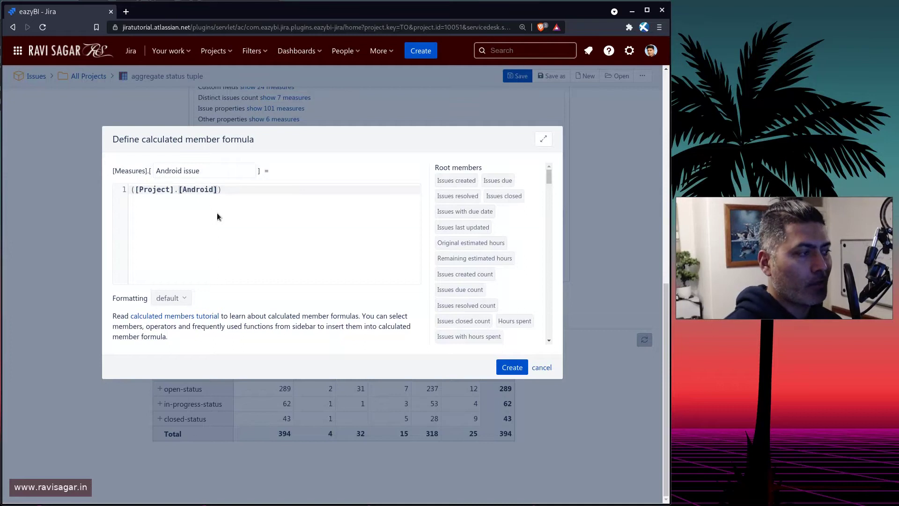
click(513, 368)
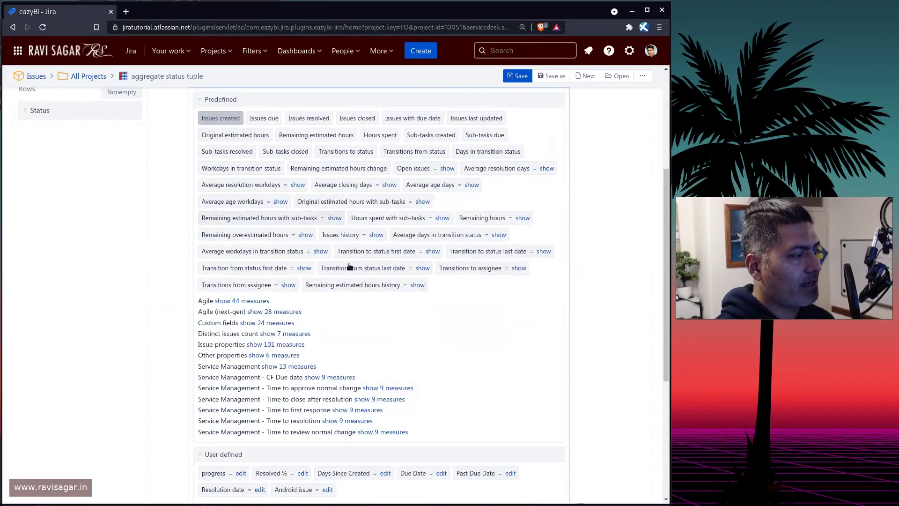
Deselect Issues created so the table uses only Android issue, totalling 130 issues.
scroll(369, 294, down, 2)
scroll(343, 368, up, 3)
click(224, 147)
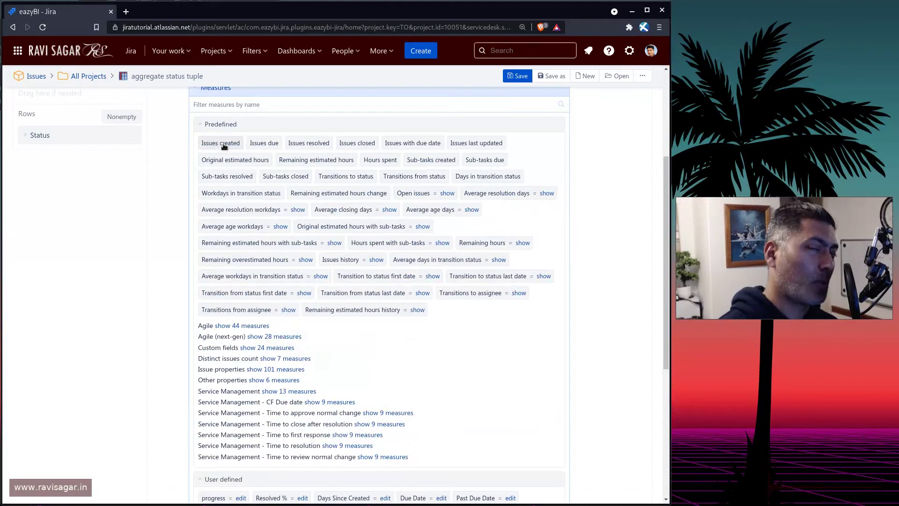
scroll(400, 299, down, 5)
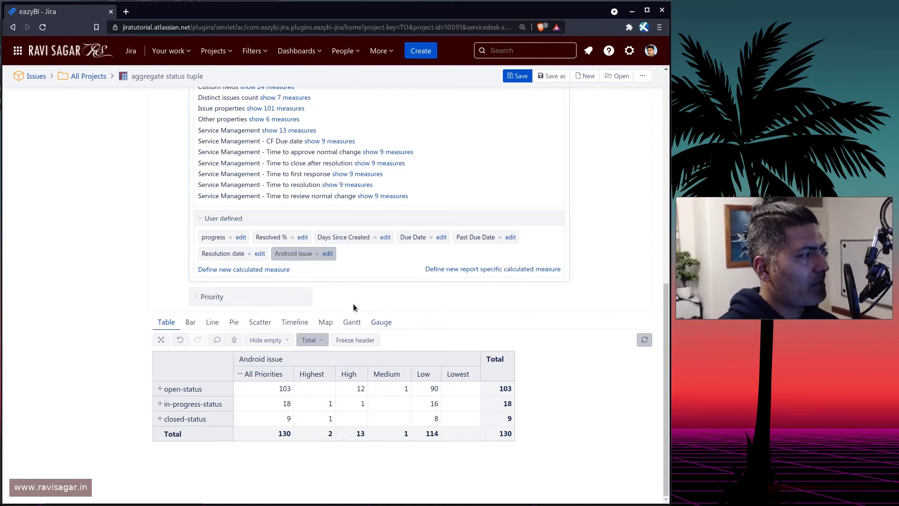
scroll(353, 303, up, 8)
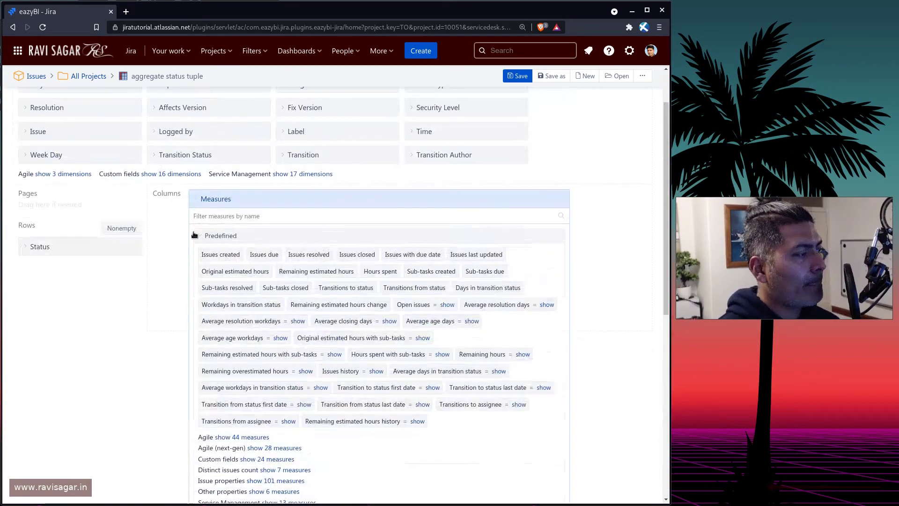
click(198, 199)
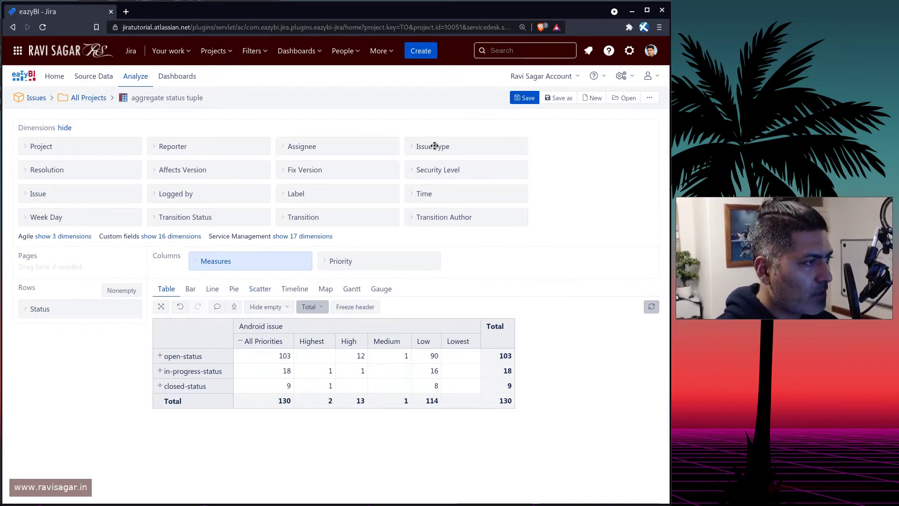
drag(433, 144, 66, 272)
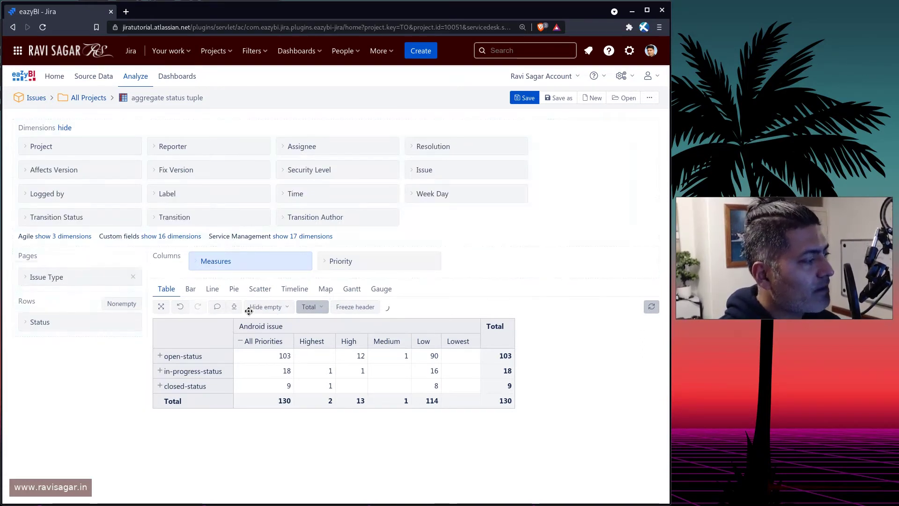
click(196, 326)
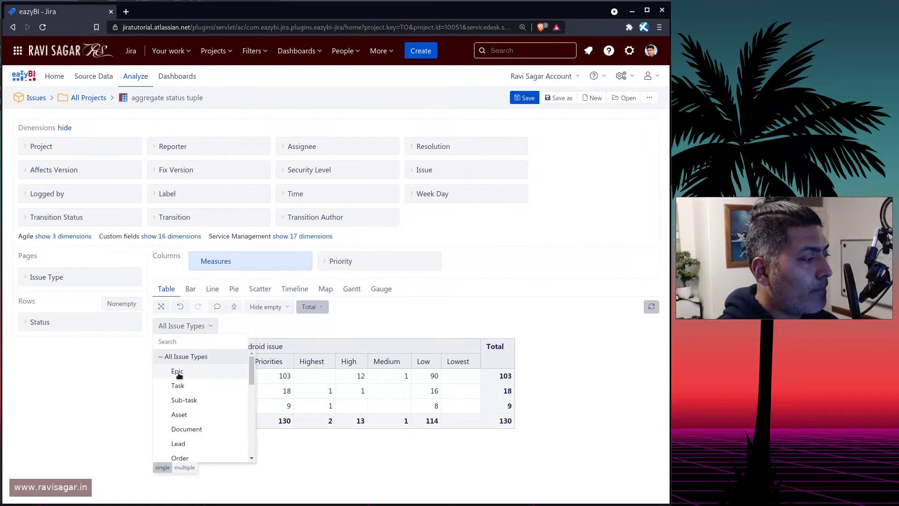
scroll(203, 429, down, 2)
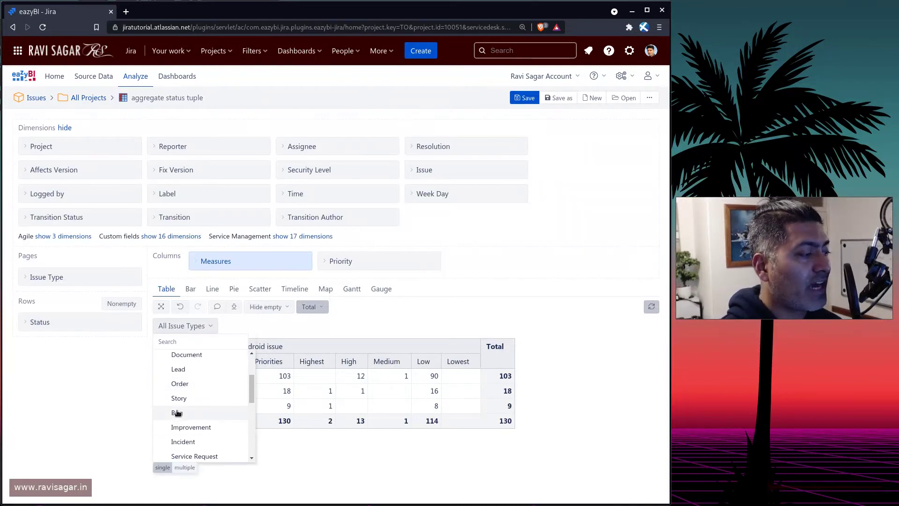
click(178, 411)
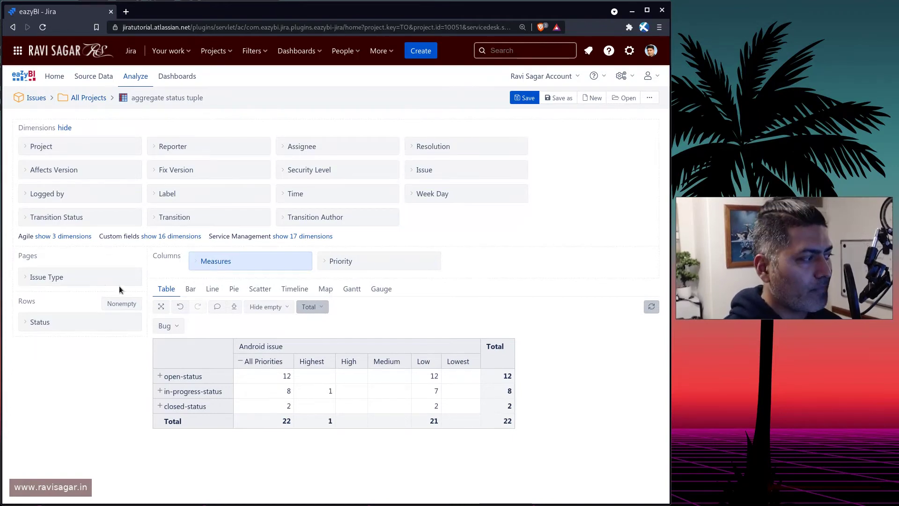
click(135, 277)
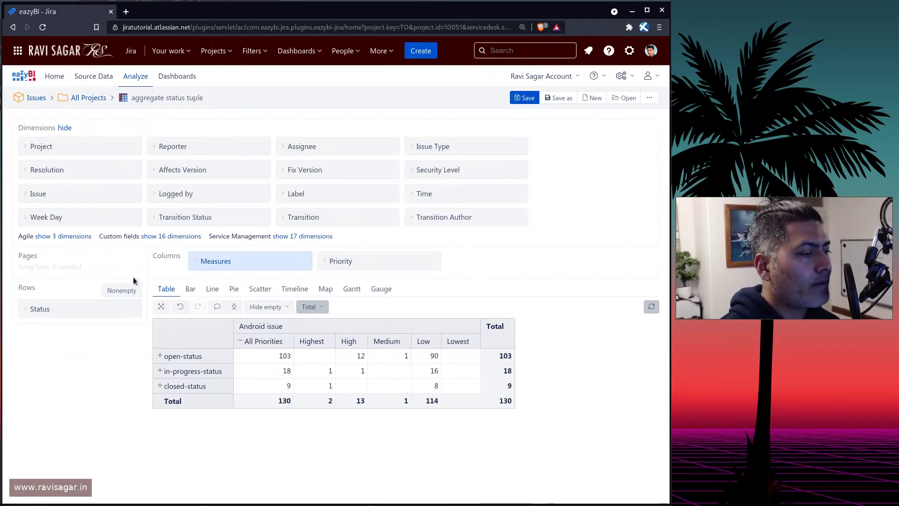
Edit the Android issue calculated measure and rename it to 'Android bugs'.
click(196, 261)
scroll(320, 299, down, 10)
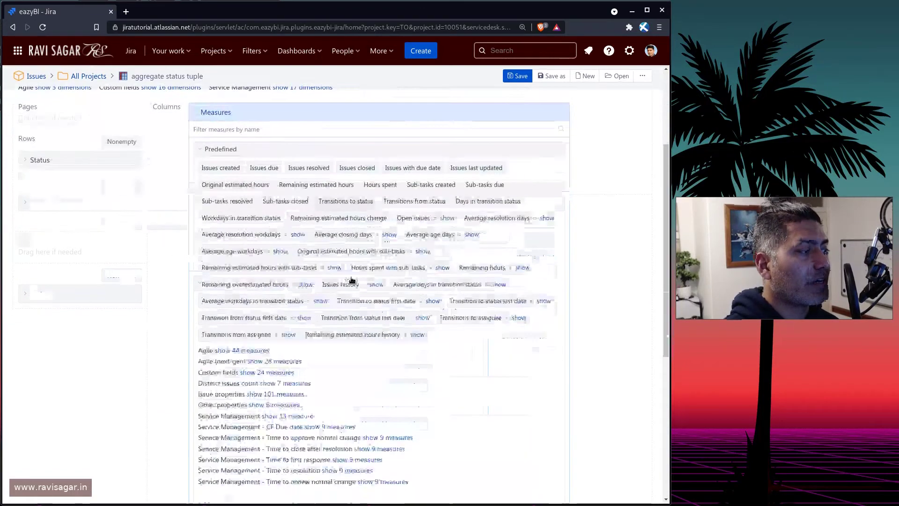
click(327, 253)
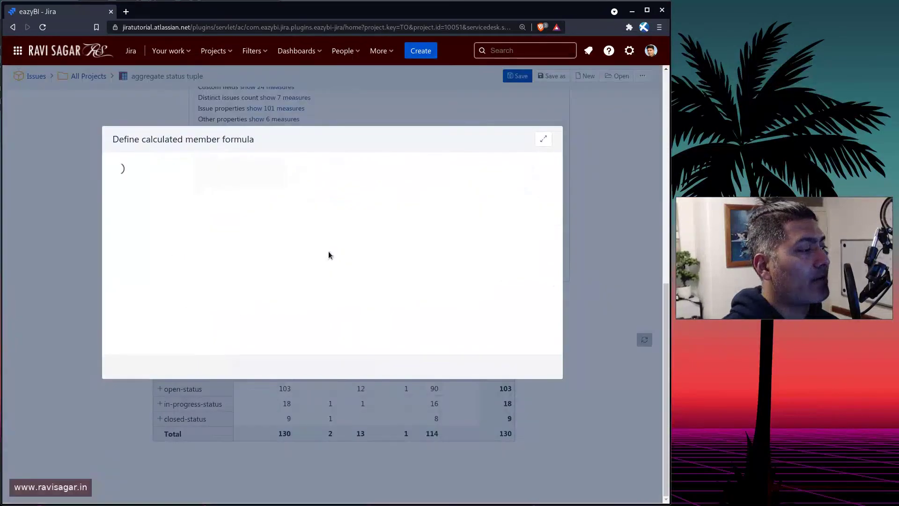
click(217, 172)
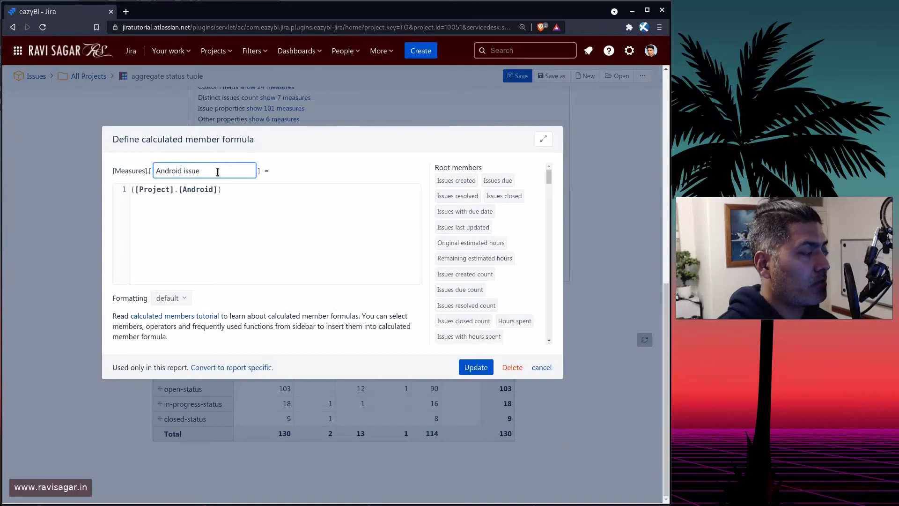
double_click(218, 172)
text(bugs)
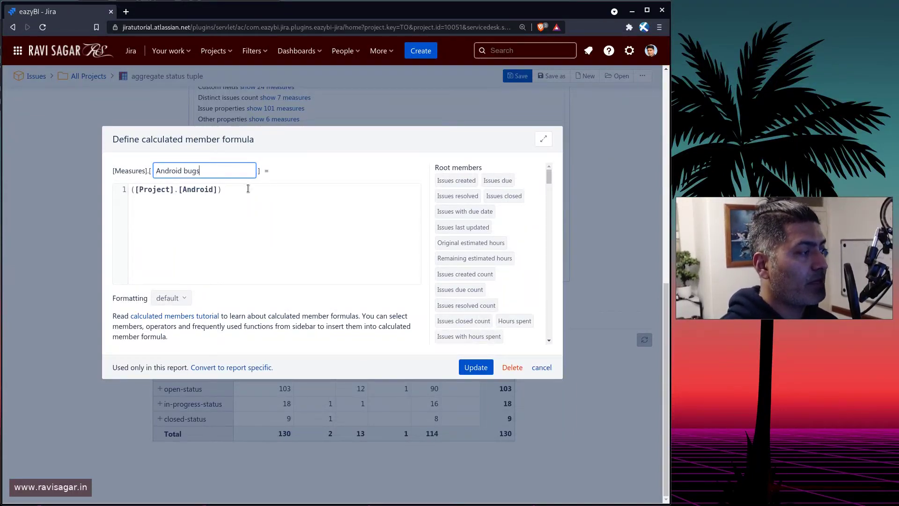
Change the formula to ([Project].[Android],[Issue Type].[Bug]) and update the measure.
click(248, 189)
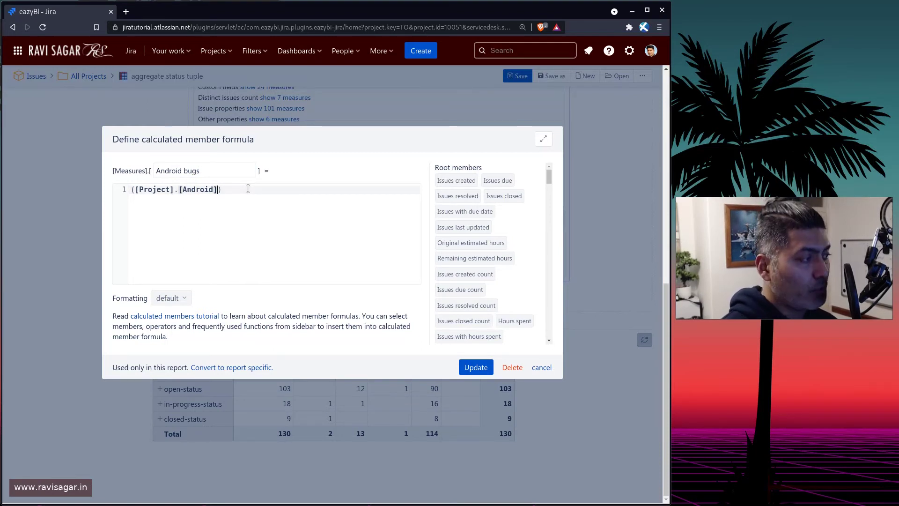
text(,[)
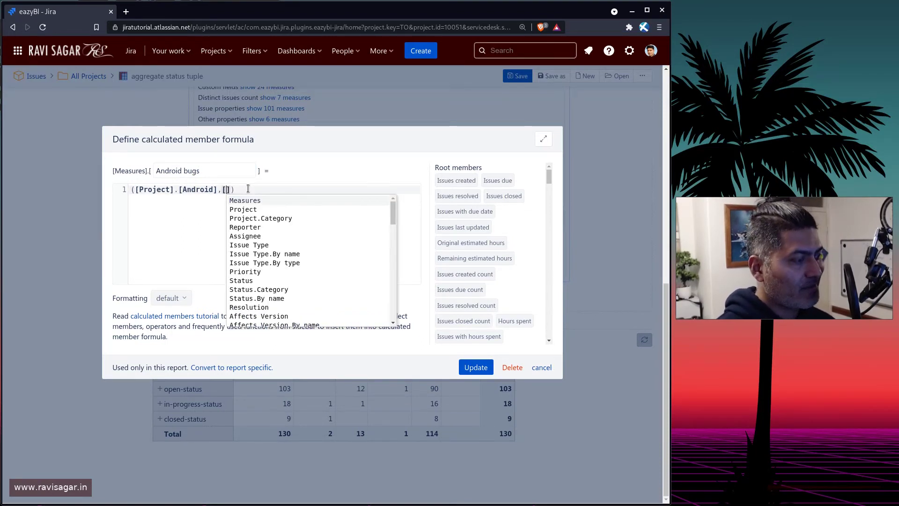
text(I)
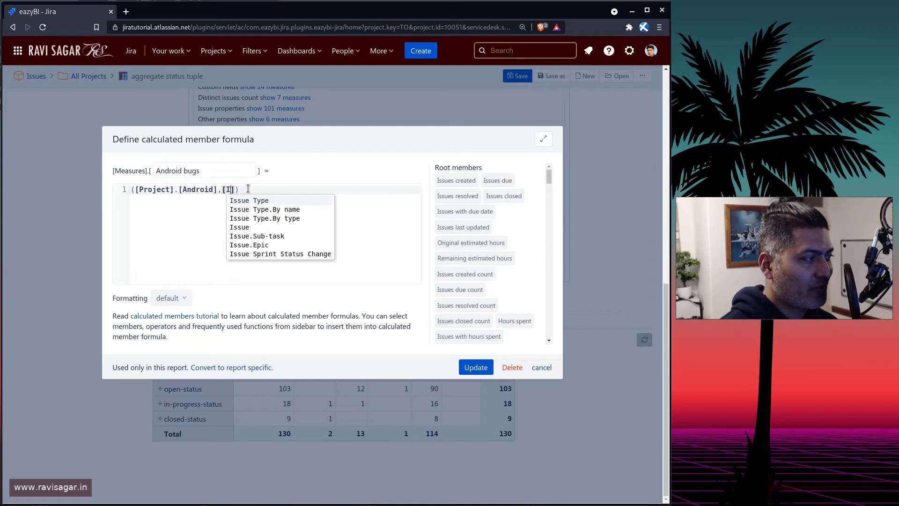
key(Return)
text(.)
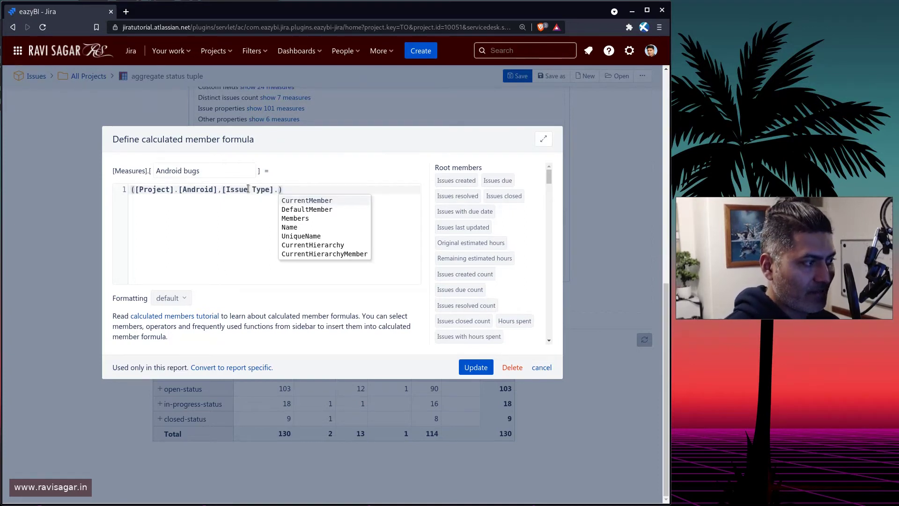
text([)
key(Down)
key(Down)
key(Down)
key(Down)
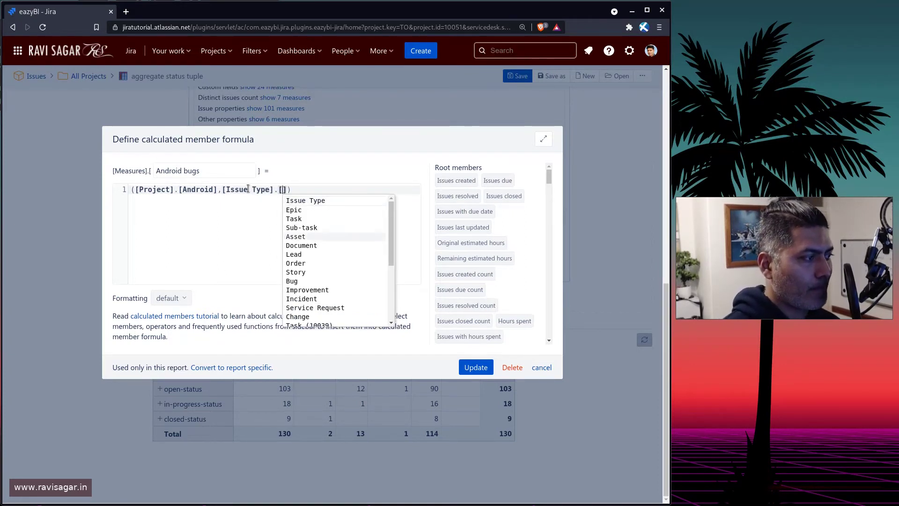
key(Down)
key(Down)
key(Down)
key(Down)
key(Down)
key(Return)
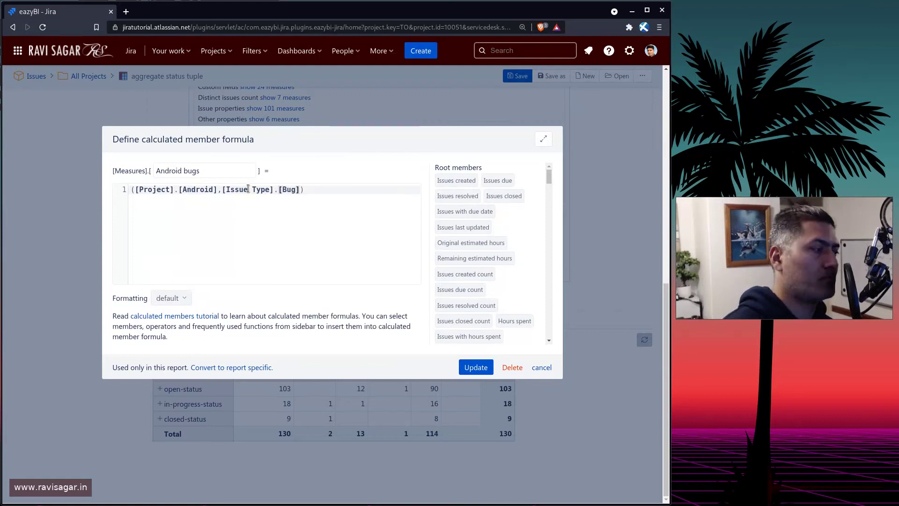
click(478, 370)
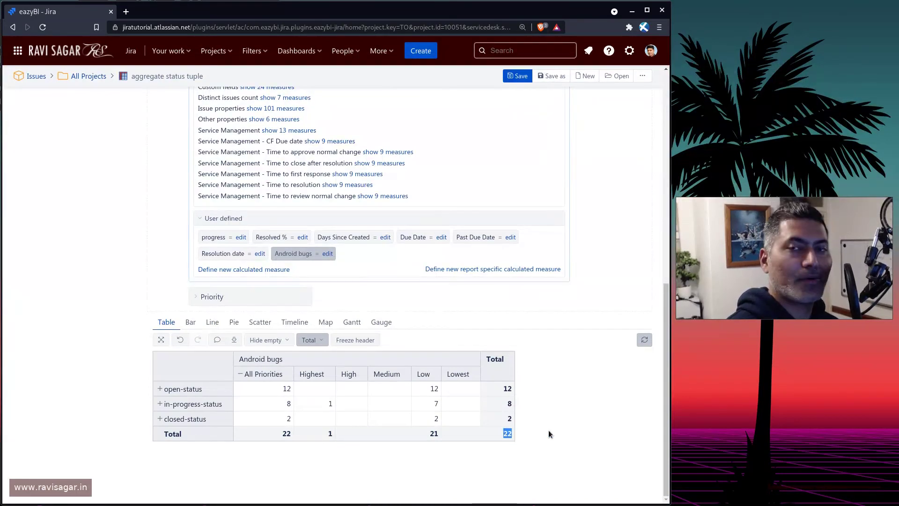
Save the report and collapse the Measures list to reveal the 22-bug table.
scroll(552, 426, up, 3)
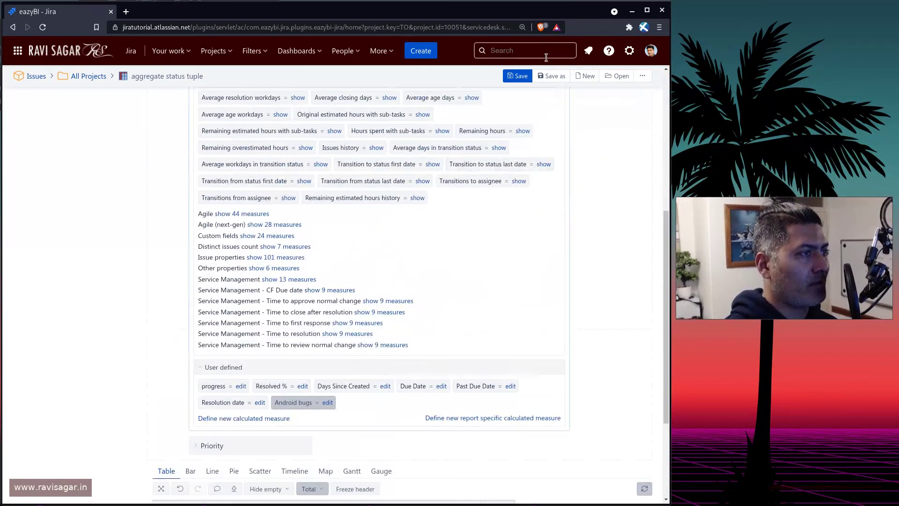
click(510, 77)
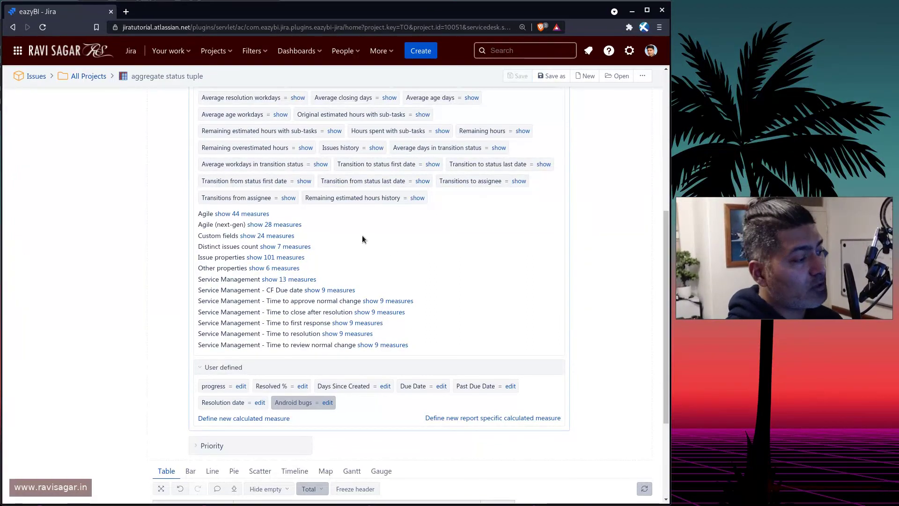
scroll(361, 235, up, 6)
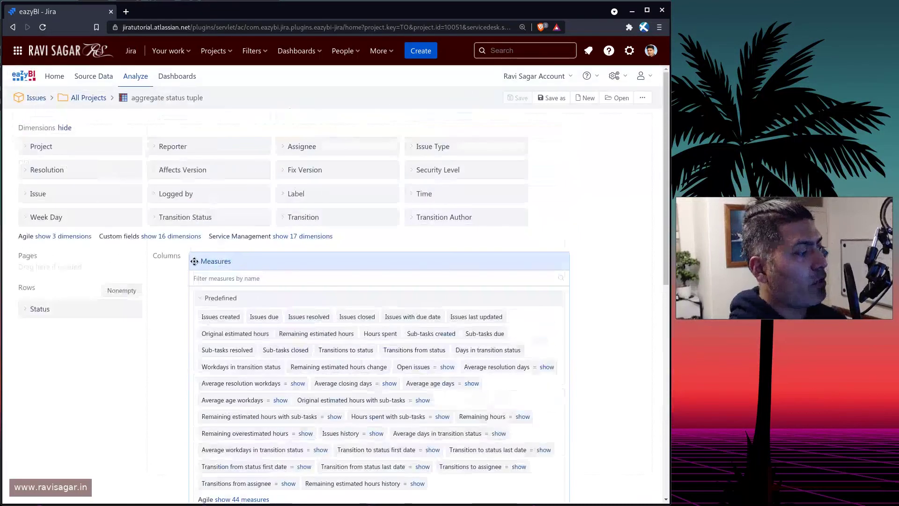
click(195, 261)
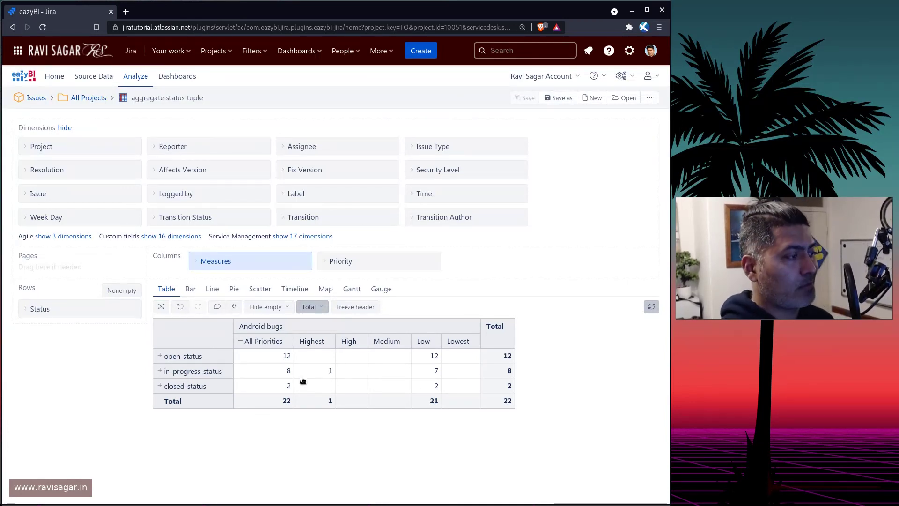
click(213, 290)
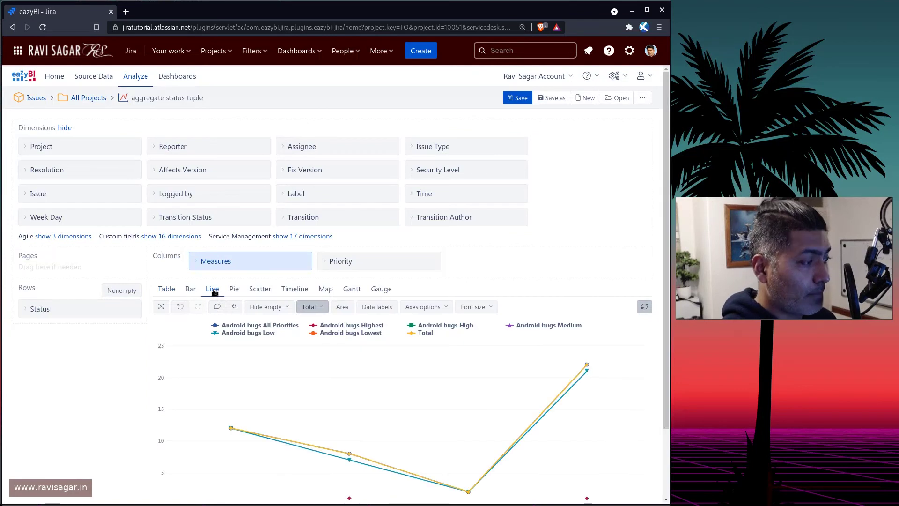
click(190, 291)
scroll(192, 292, down, 1)
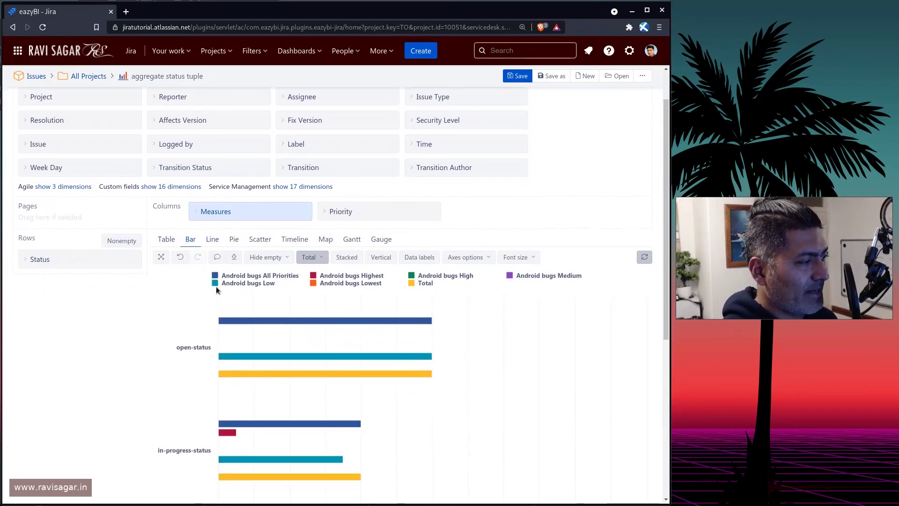
click(234, 239)
scroll(380, 337, down, 2)
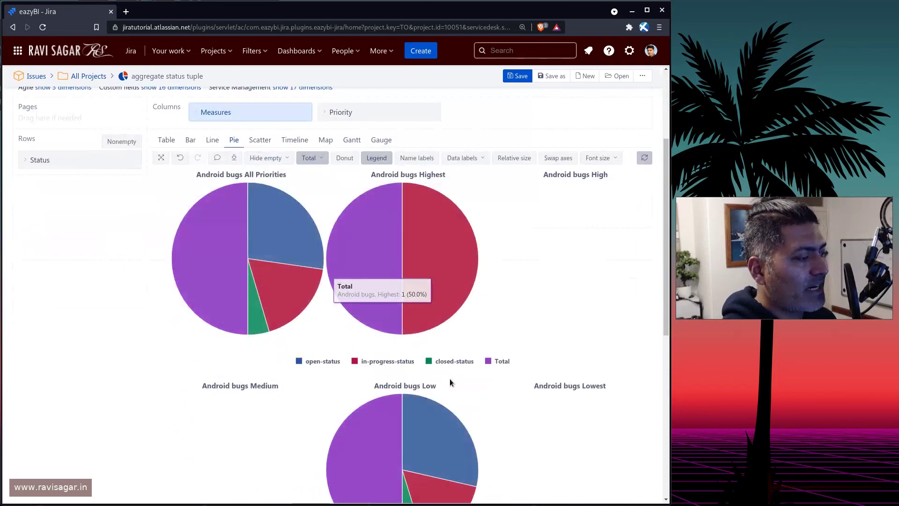
scroll(462, 386, up, 3)
click(172, 265)
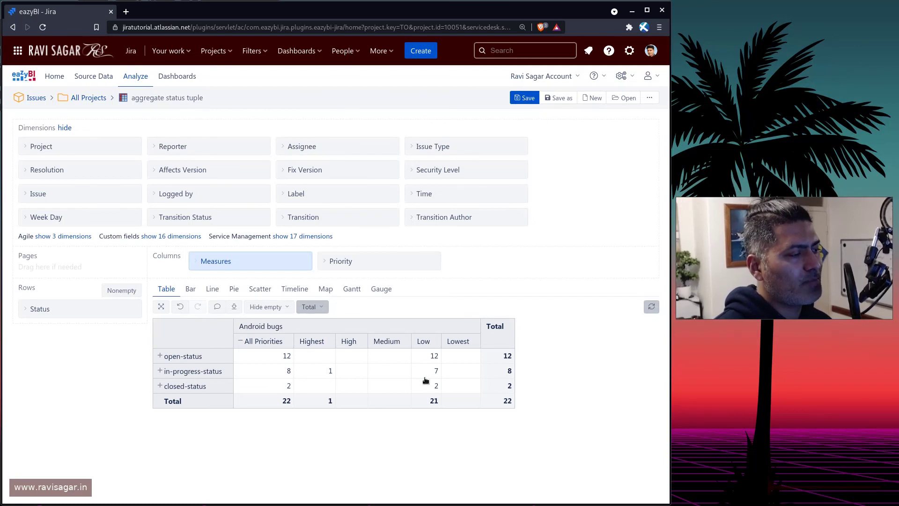
Set Hide empty to rows and columns, leaving only the Highest and Low columns.
click(286, 307)
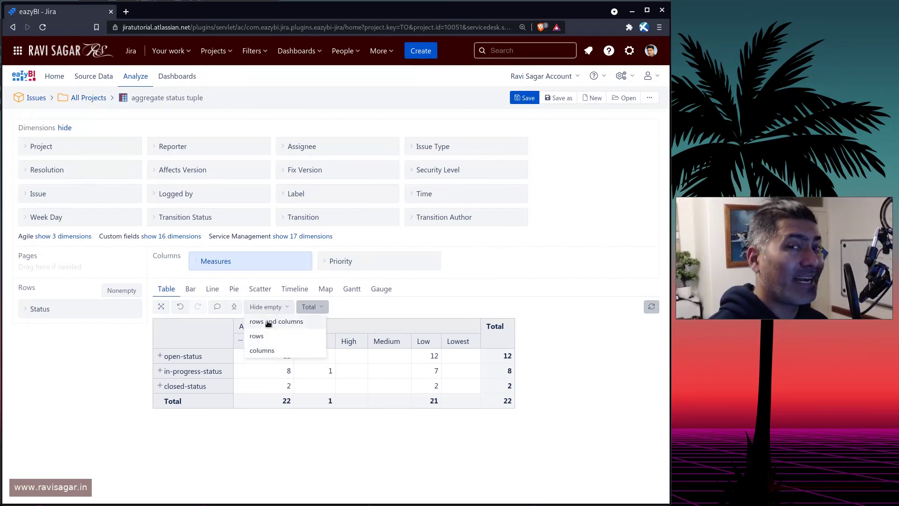
click(270, 322)
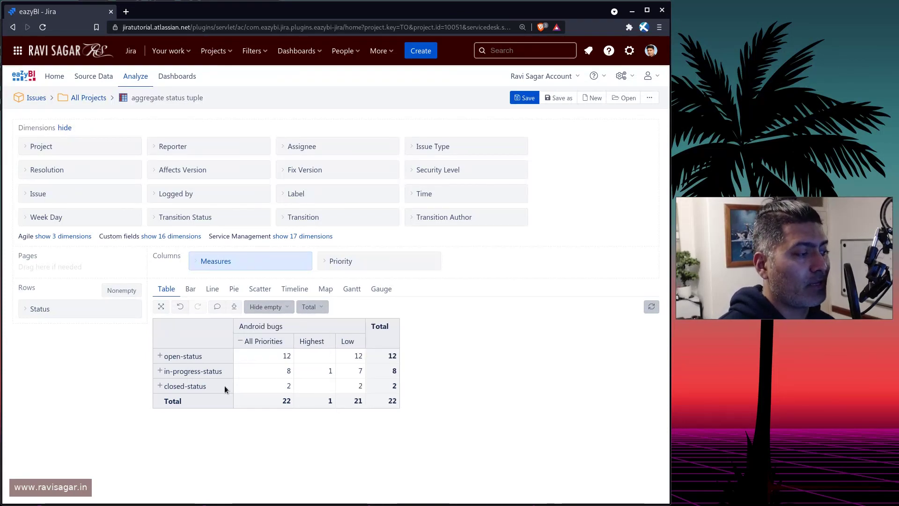